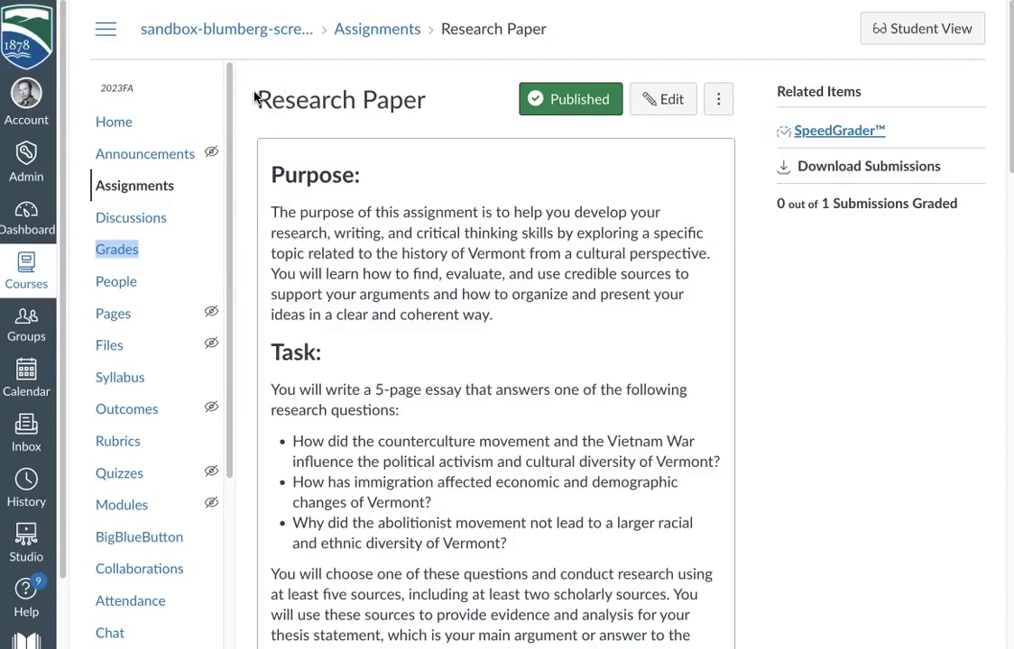
- Go into the course and open its Gradebook, showing the student's ungraded Research Paper submission
click(264, 96)
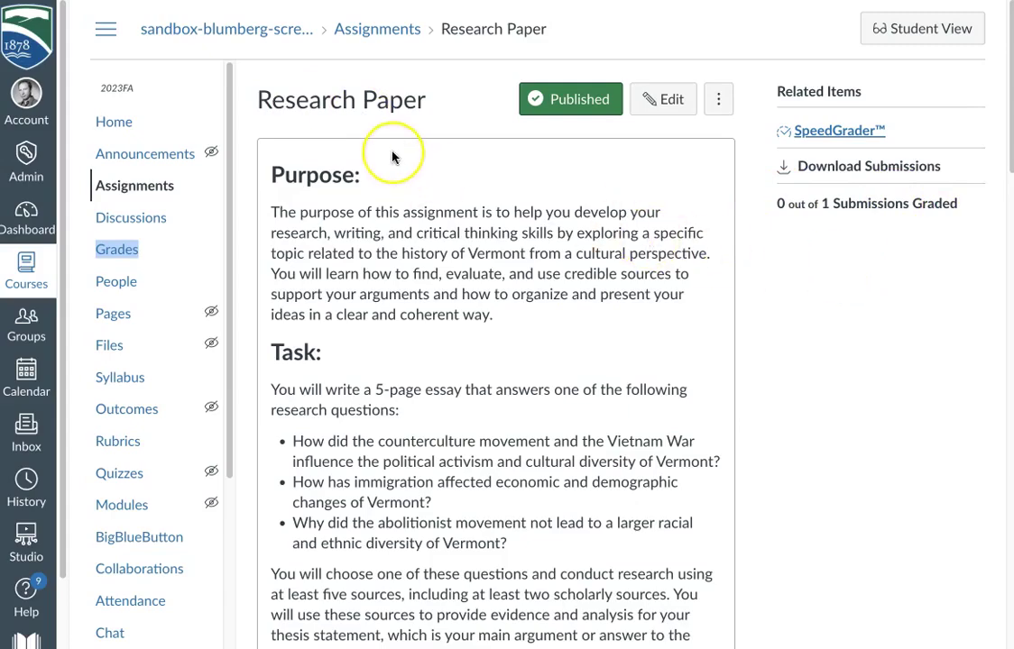
scroll(393, 158, down, 14)
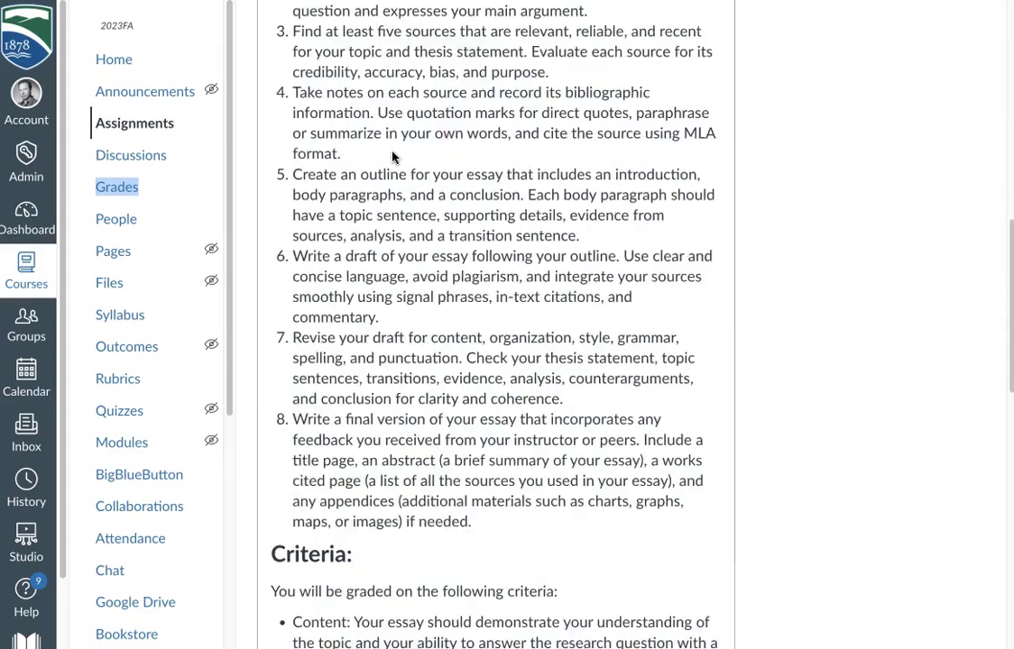
scroll(393, 158, down, 5)
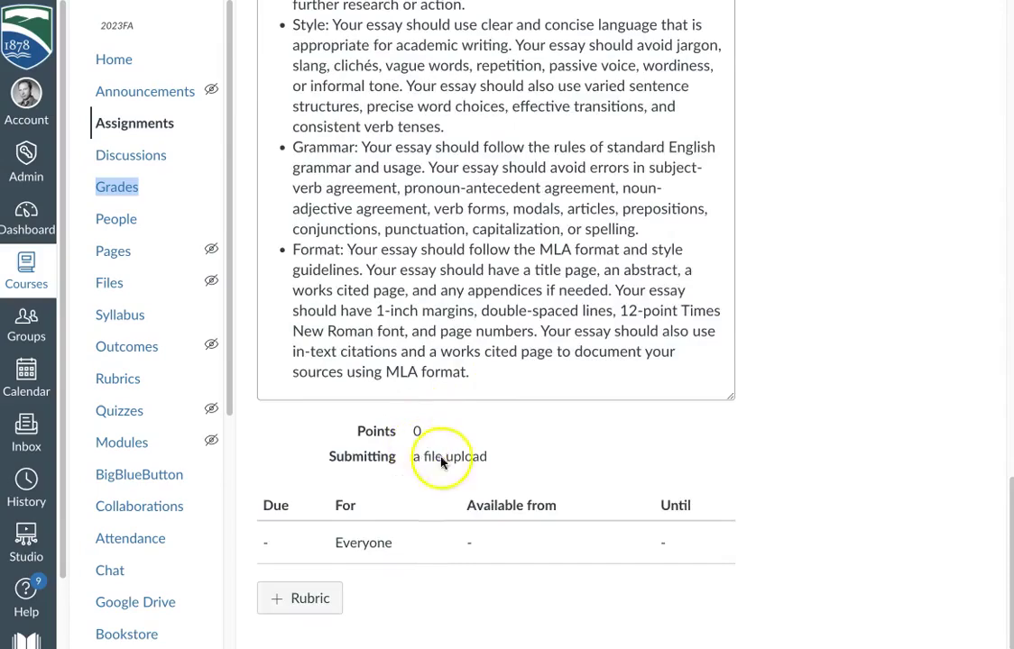
scroll(695, 362, up, 8)
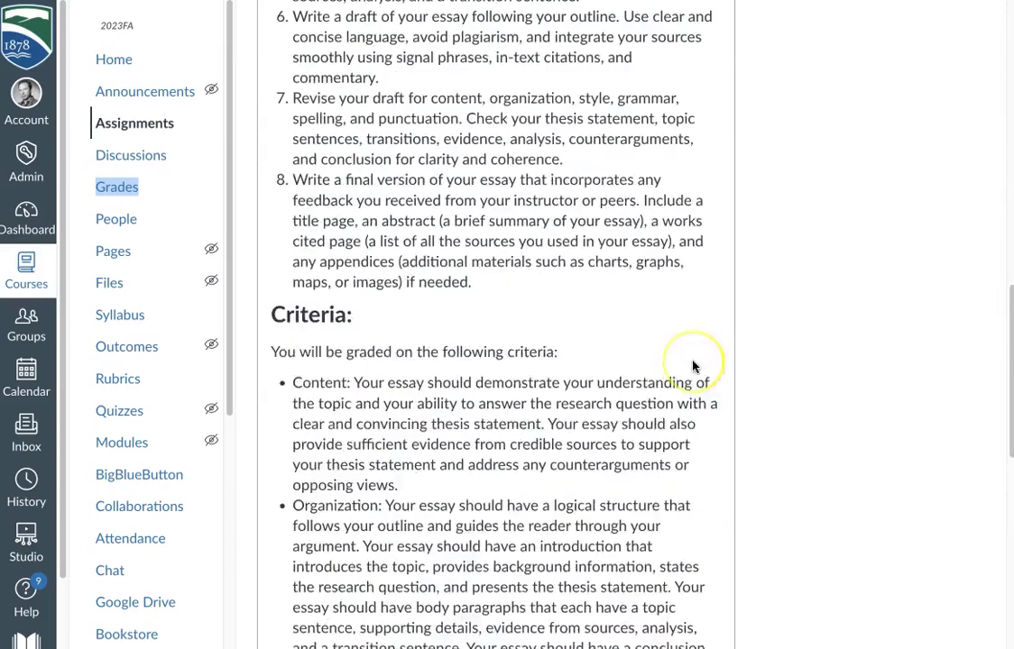
scroll(695, 365, up, 10)
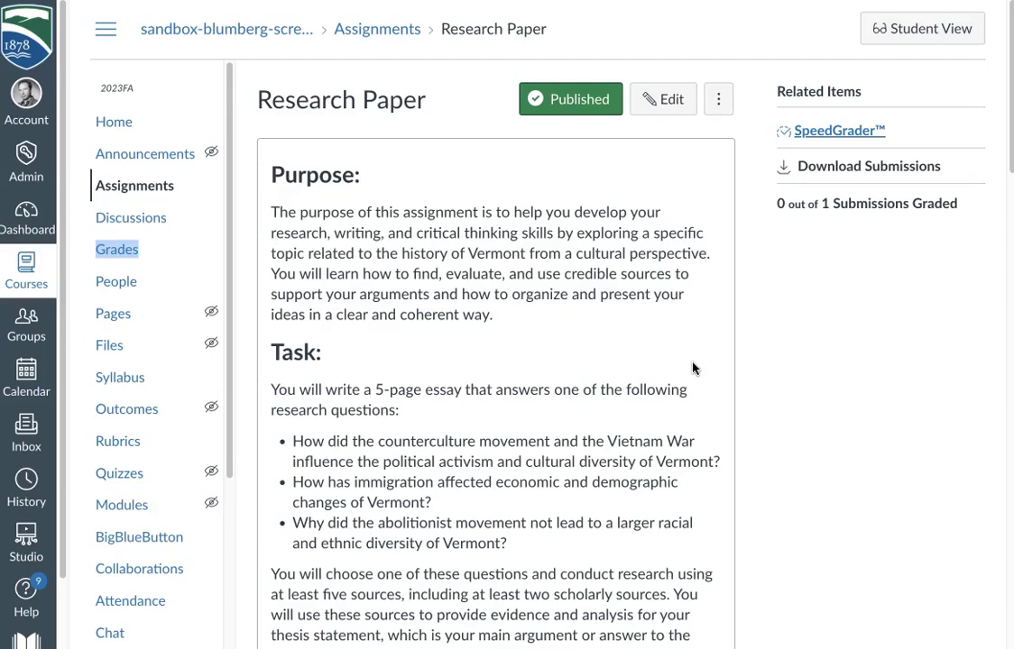
click(708, 310)
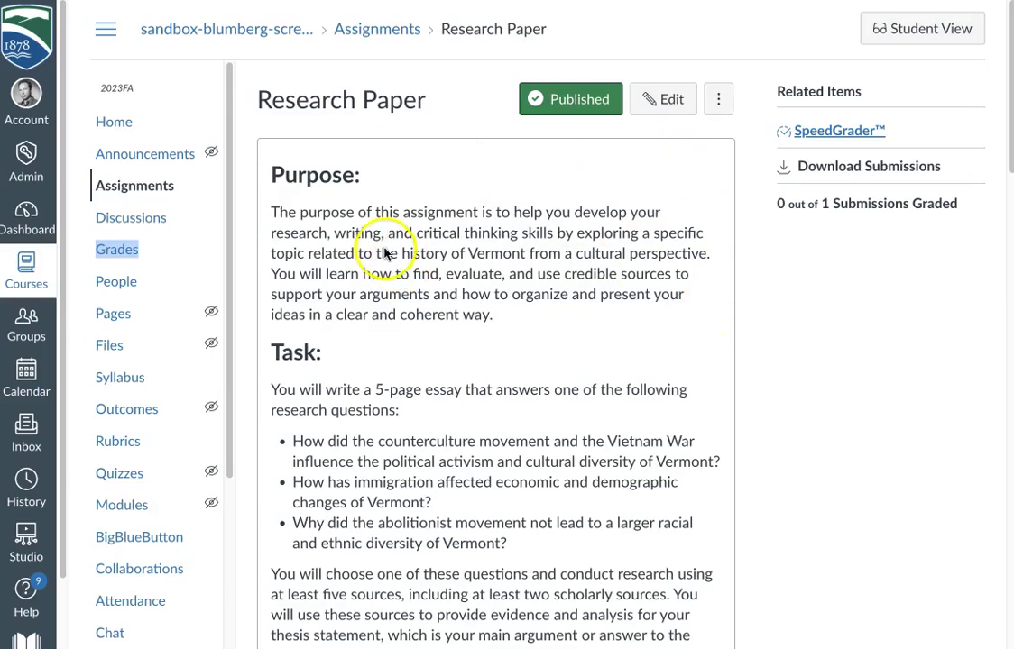
click(118, 253)
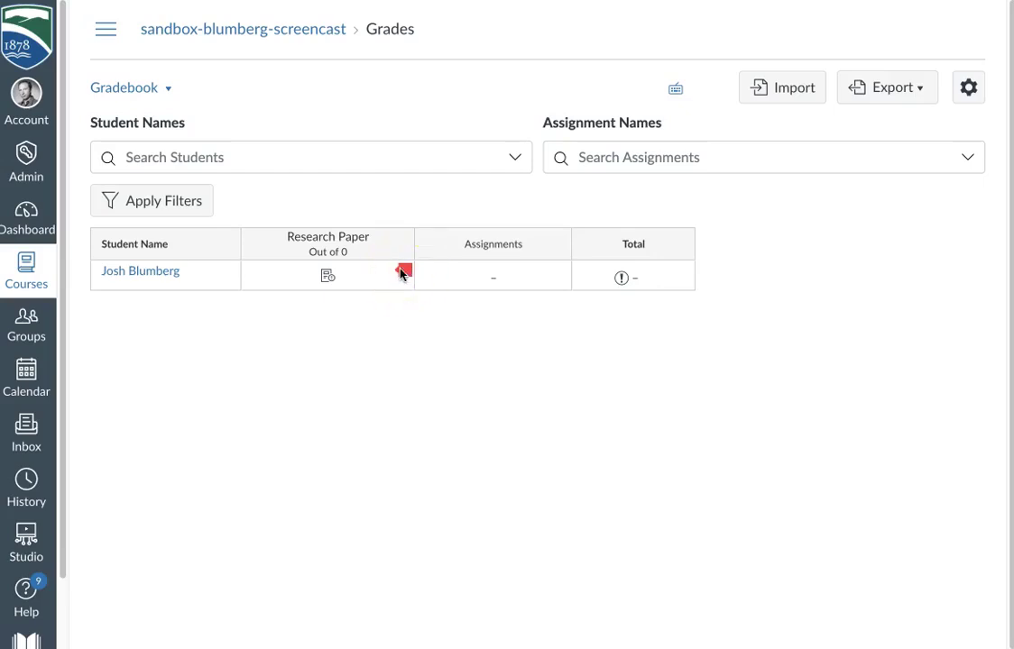
- From the course home, open the Research Paper assignment and the student's submission in SpeedGrader
click(305, 34)
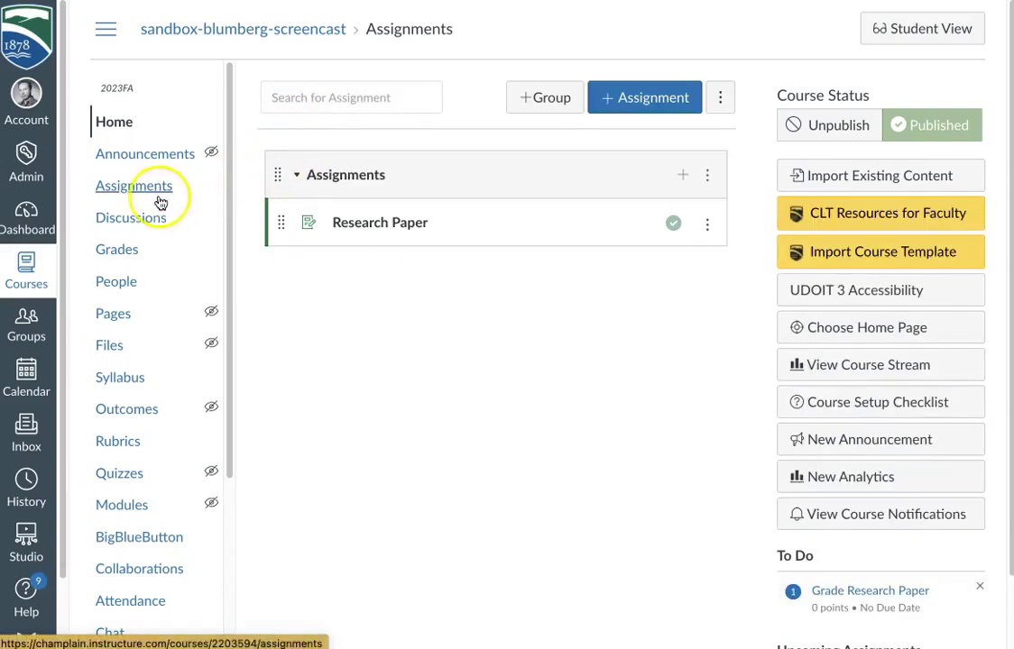
click(351, 221)
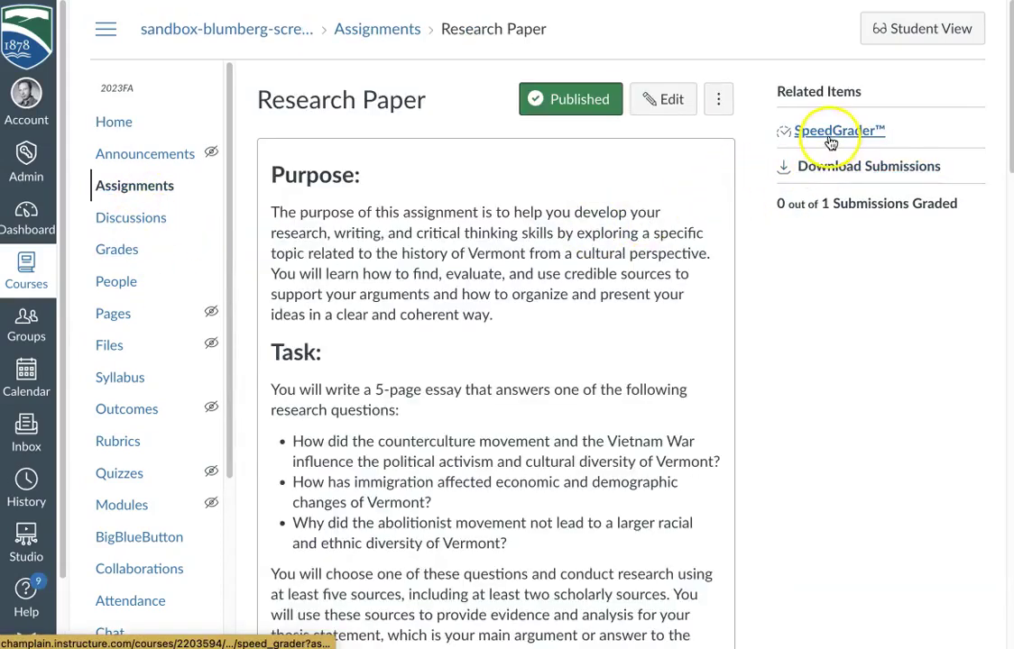
click(830, 135)
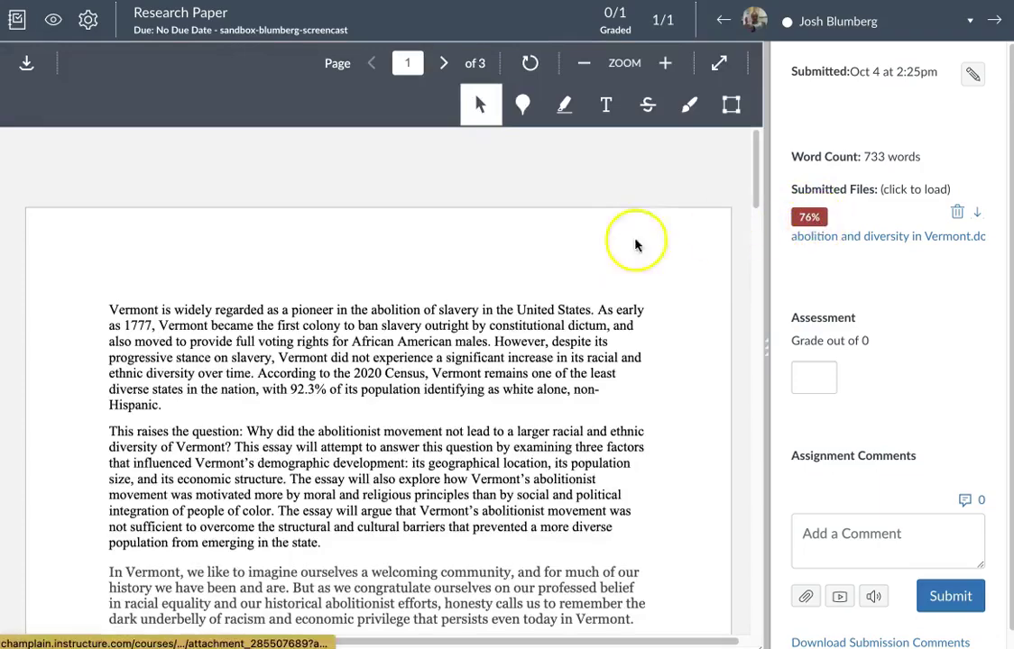
scroll(479, 301, down, 7)
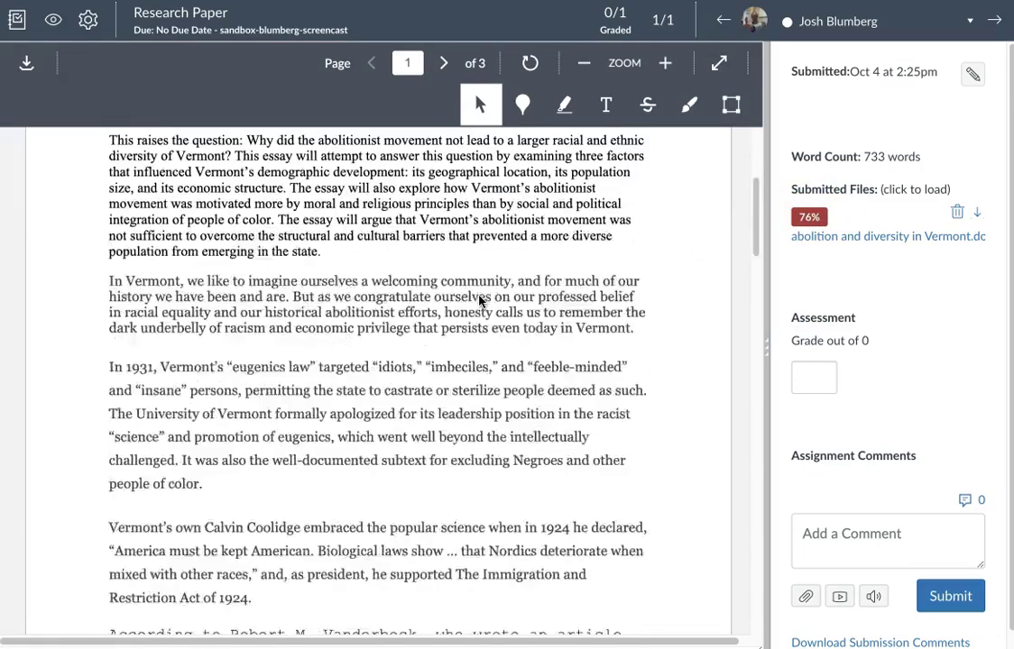
scroll(479, 302, up, 1)
scroll(479, 302, down, 10)
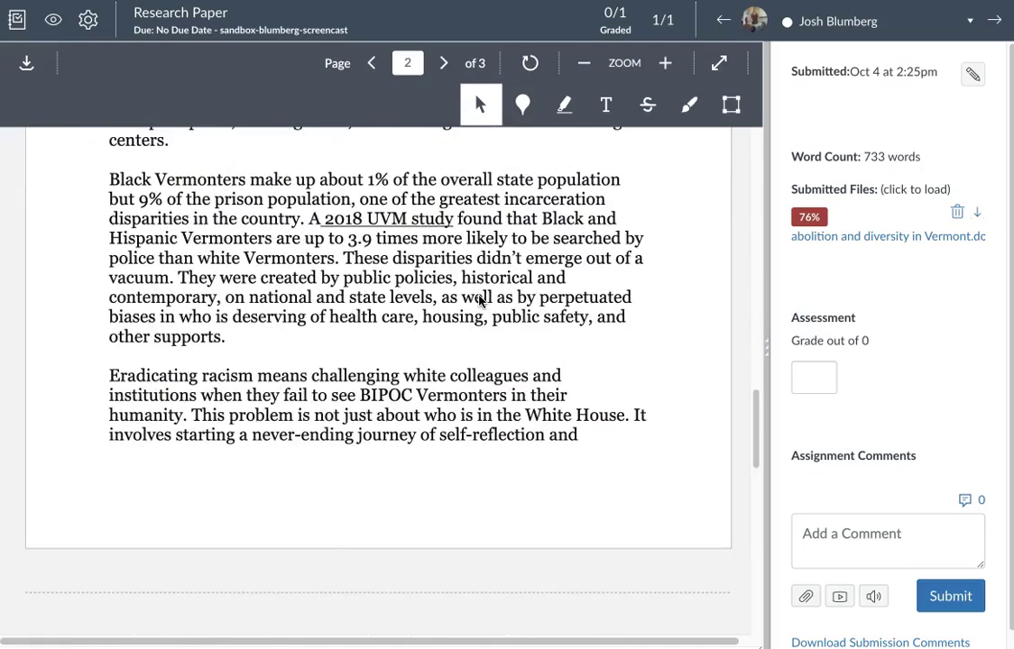
scroll(479, 301, down, 5)
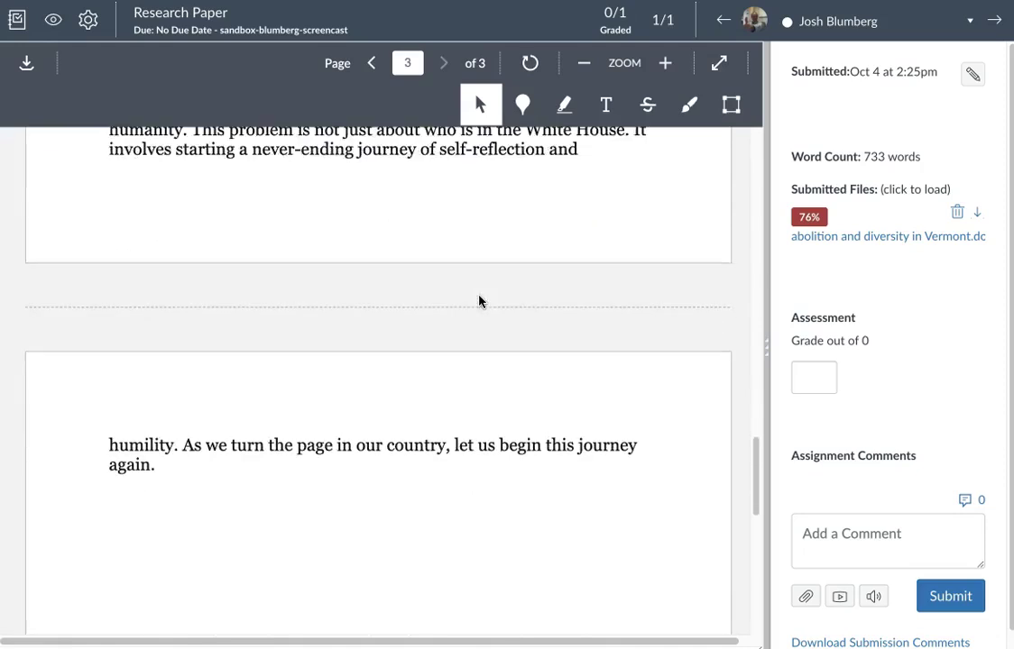
scroll(479, 301, up, 10)
- Scroll the submission view back up to the top
scroll(479, 301, up, 15)
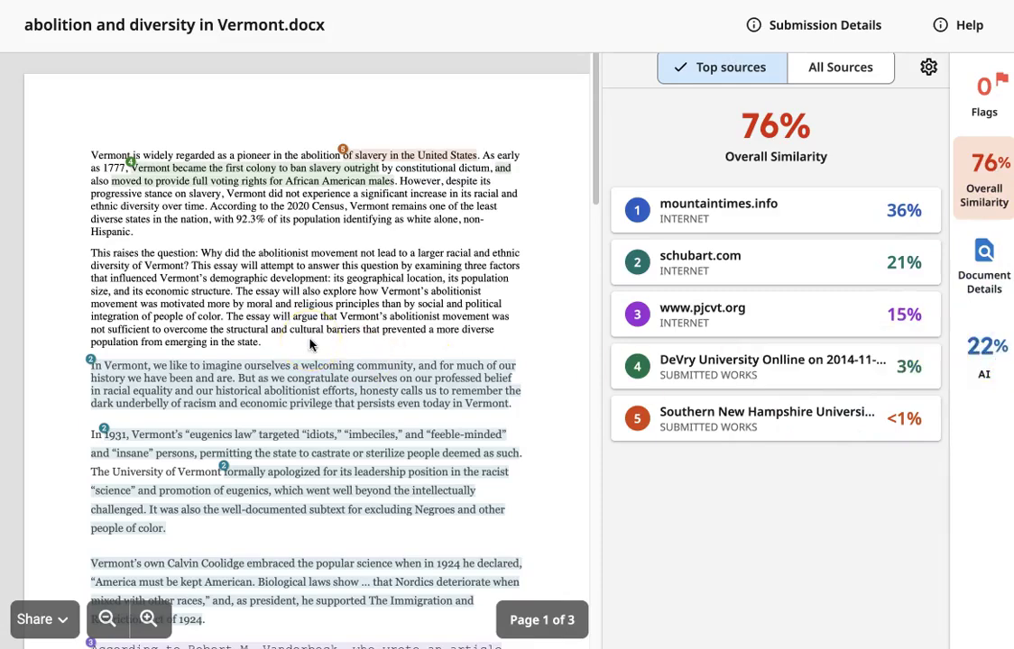
scroll(310, 342, down, 10)
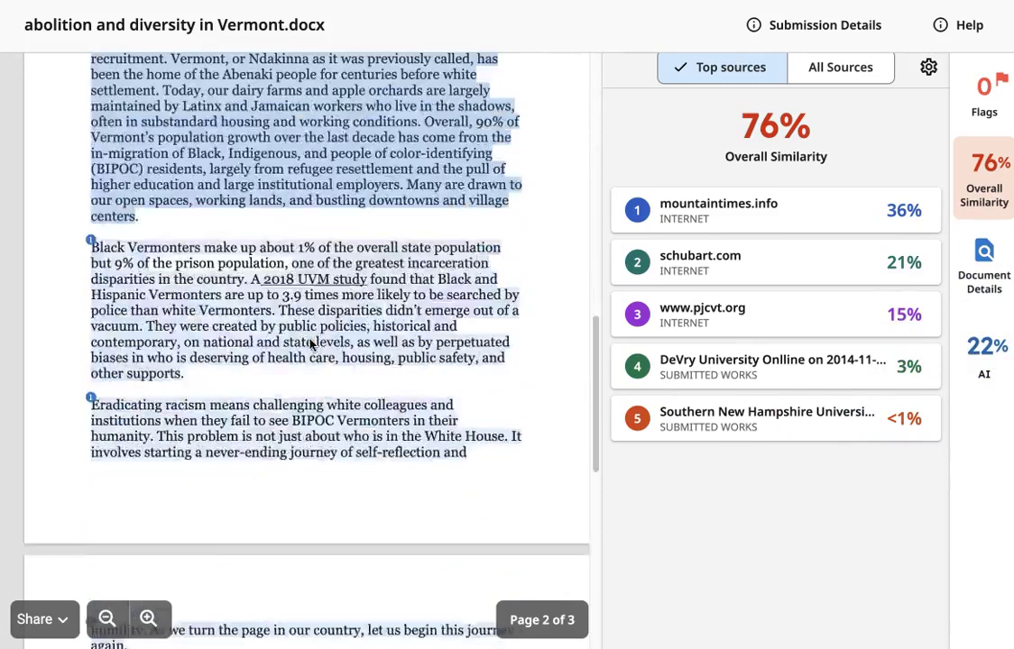
scroll(310, 343, up, 10)
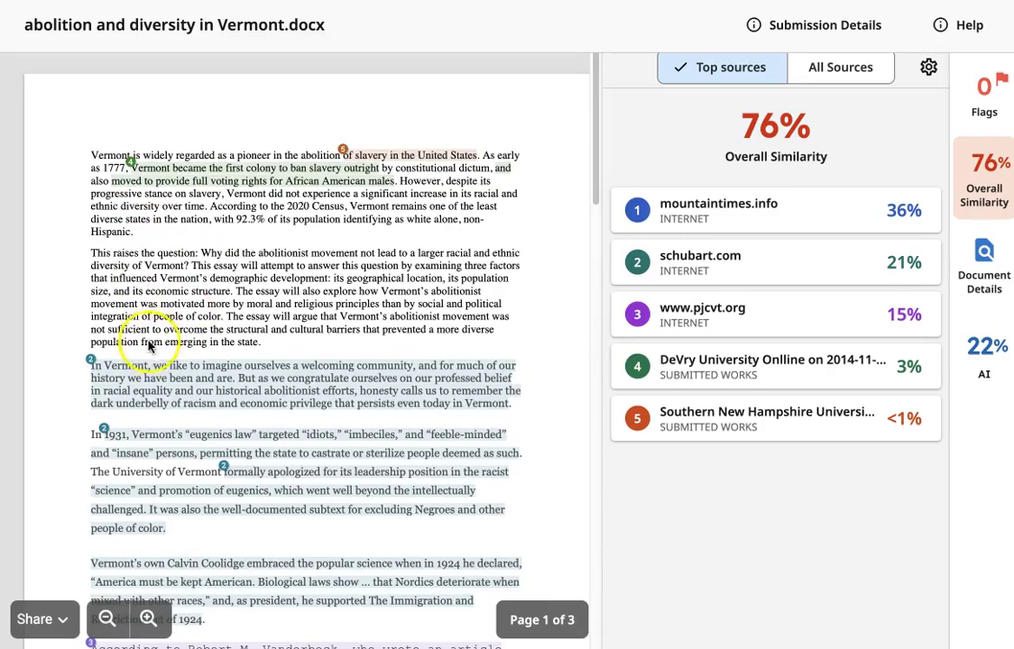
scroll(155, 354, down, 5)
scroll(149, 355, down, 4)
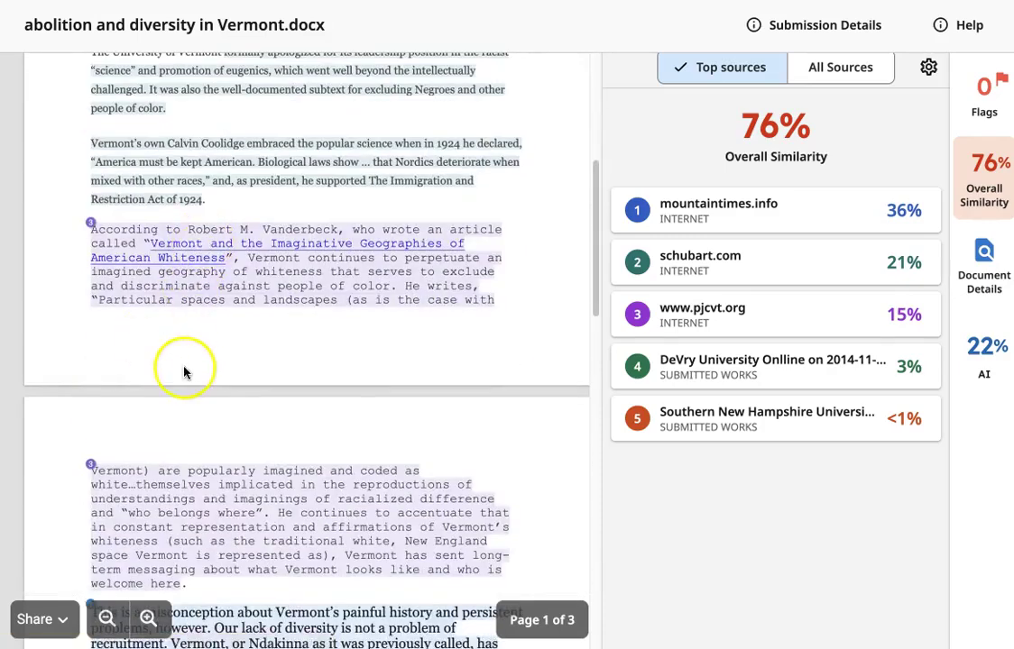
scroll(183, 370, down, 11)
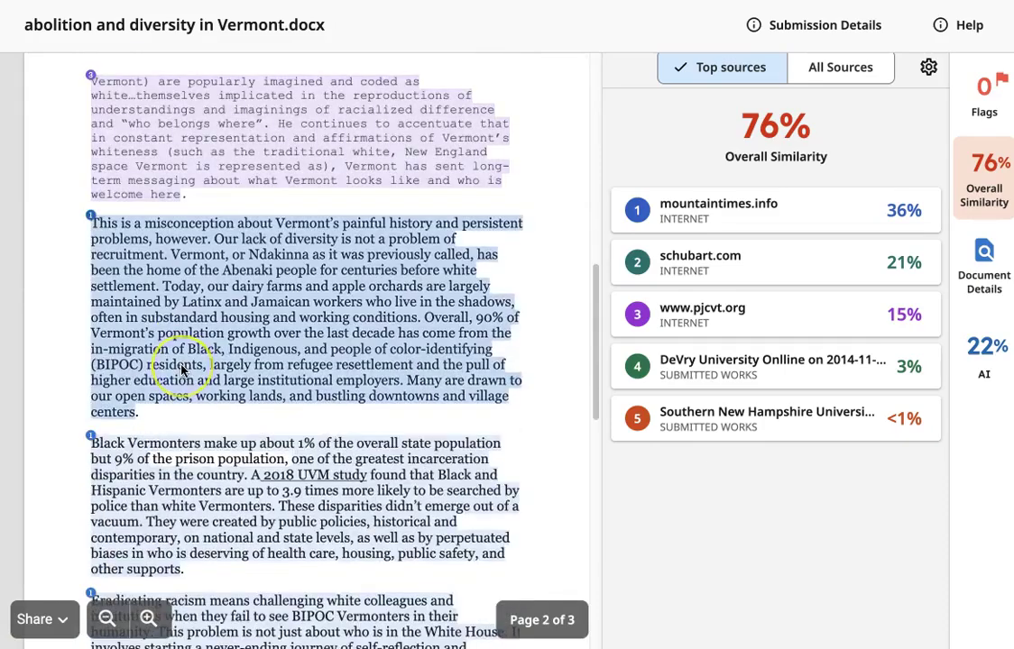
scroll(181, 370, down, 7)
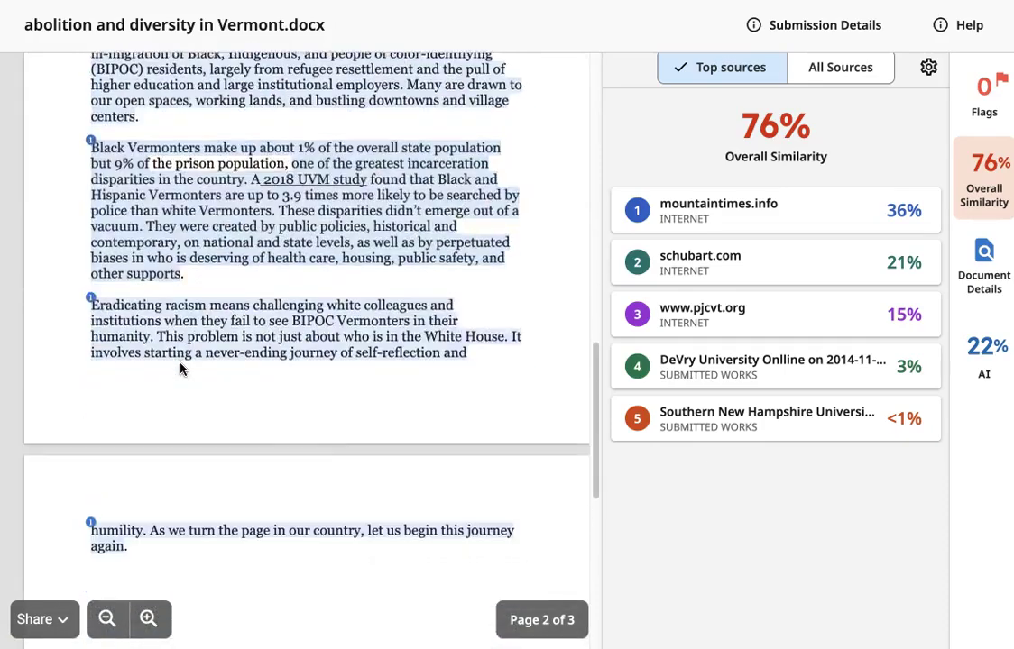
scroll(180, 369, up, 6)
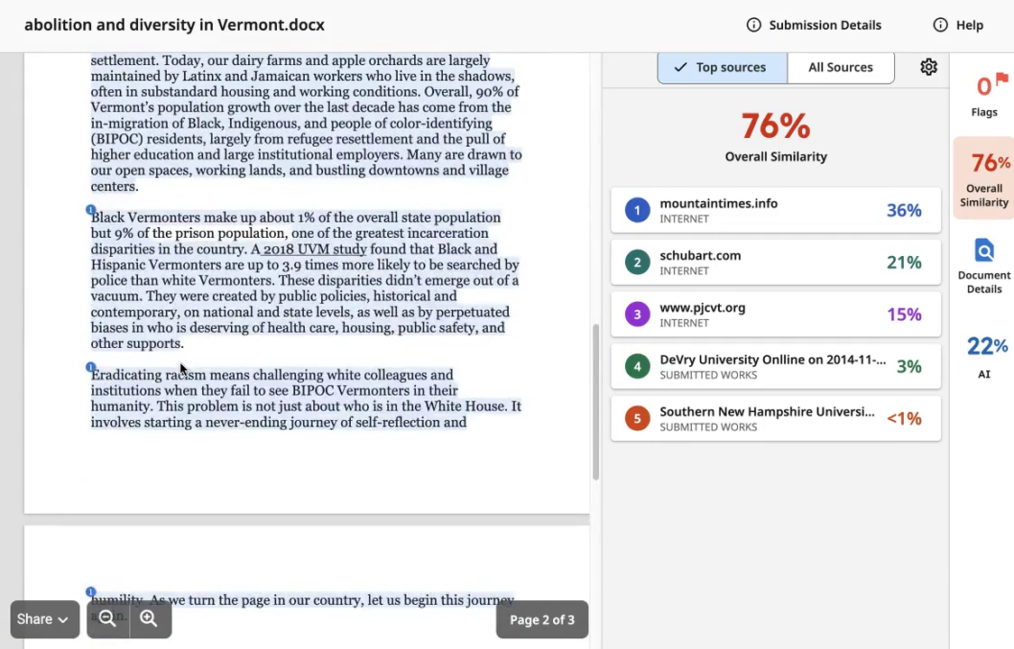
drag(181, 368, 90, 68)
- Expand the mountaintimes.info source to show match 1 of 3 with its URL and copied passage
click(190, 127)
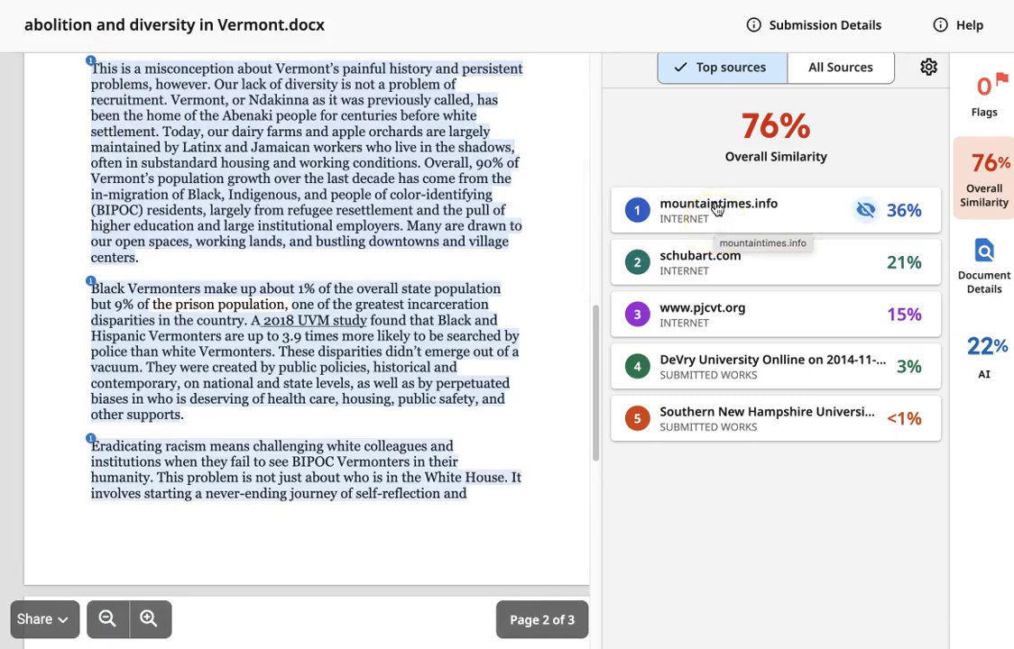
click(717, 208)
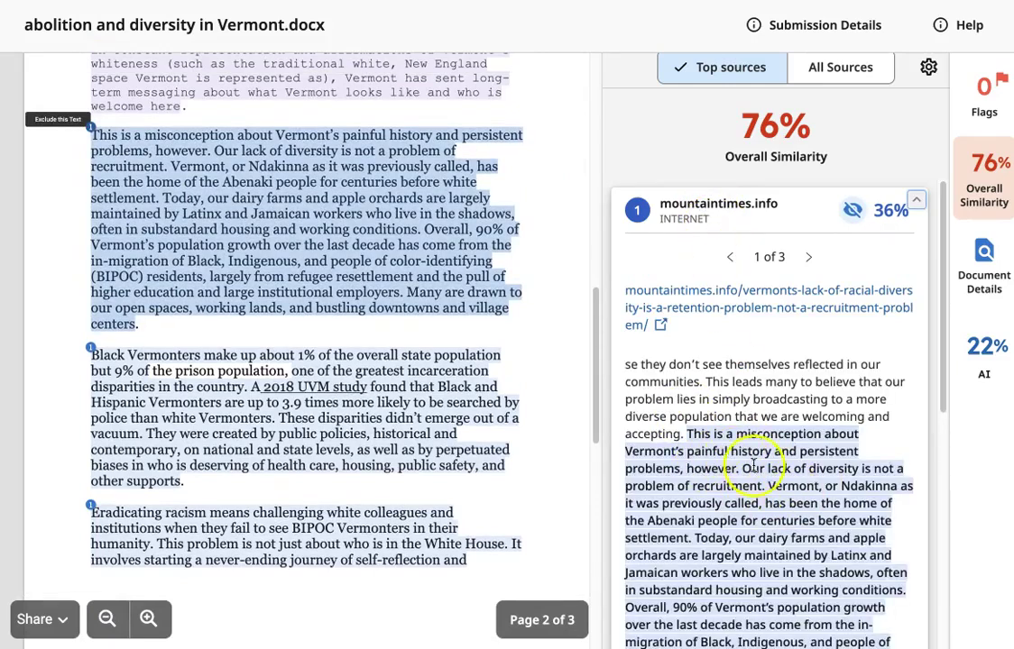
scroll(746, 456, down, 2)
scroll(747, 464, up, 2)
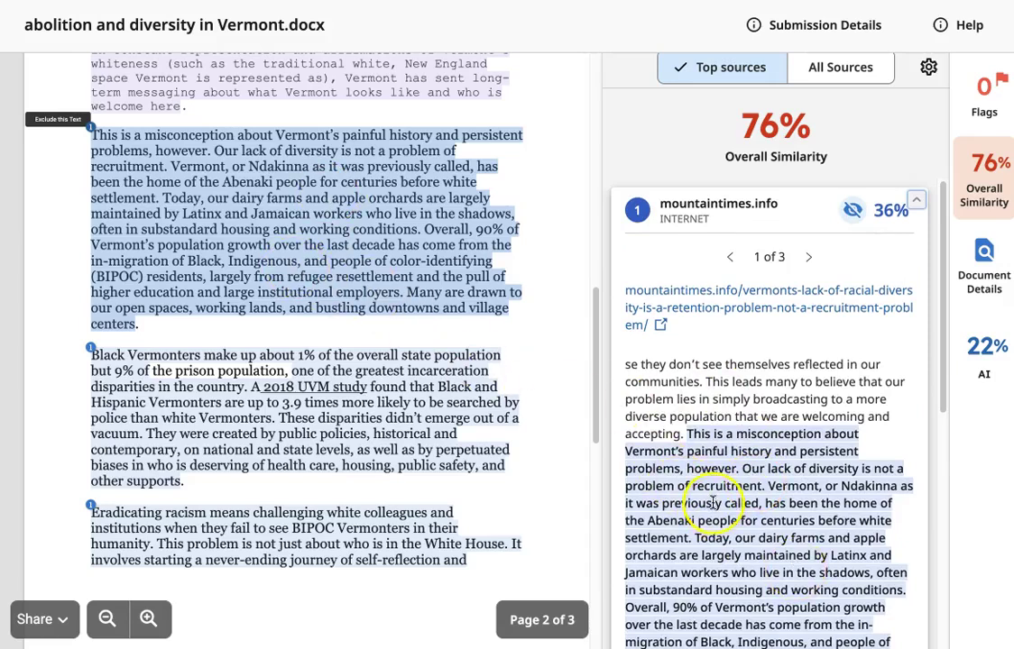
click(705, 311)
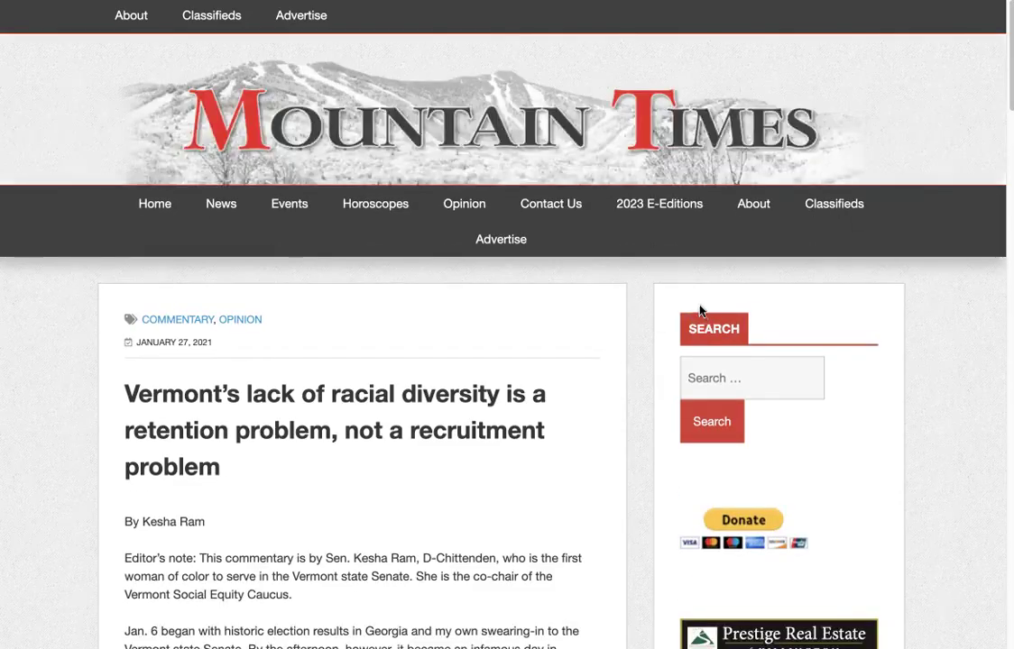
scroll(538, 389, down, 5)
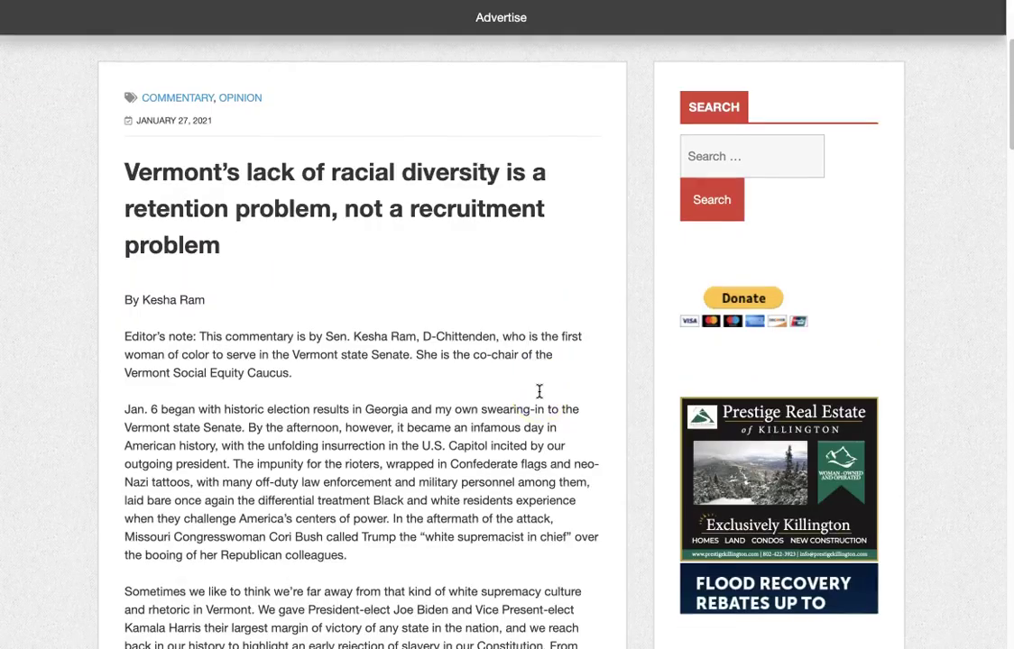
scroll(534, 404, down, 8)
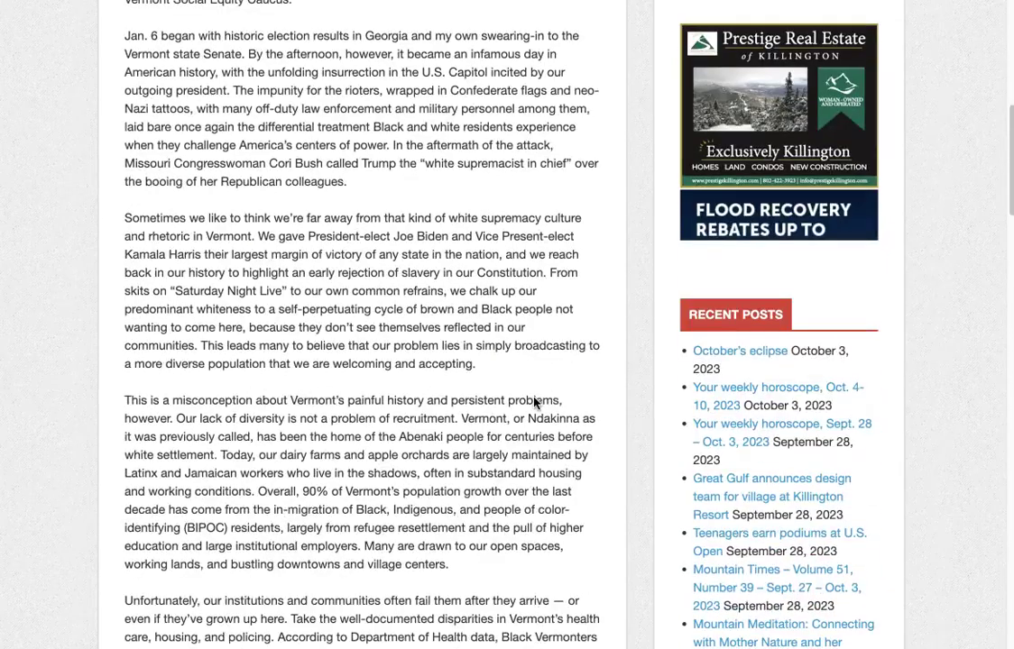
scroll(534, 404, down, 4)
scroll(533, 404, up, 17)
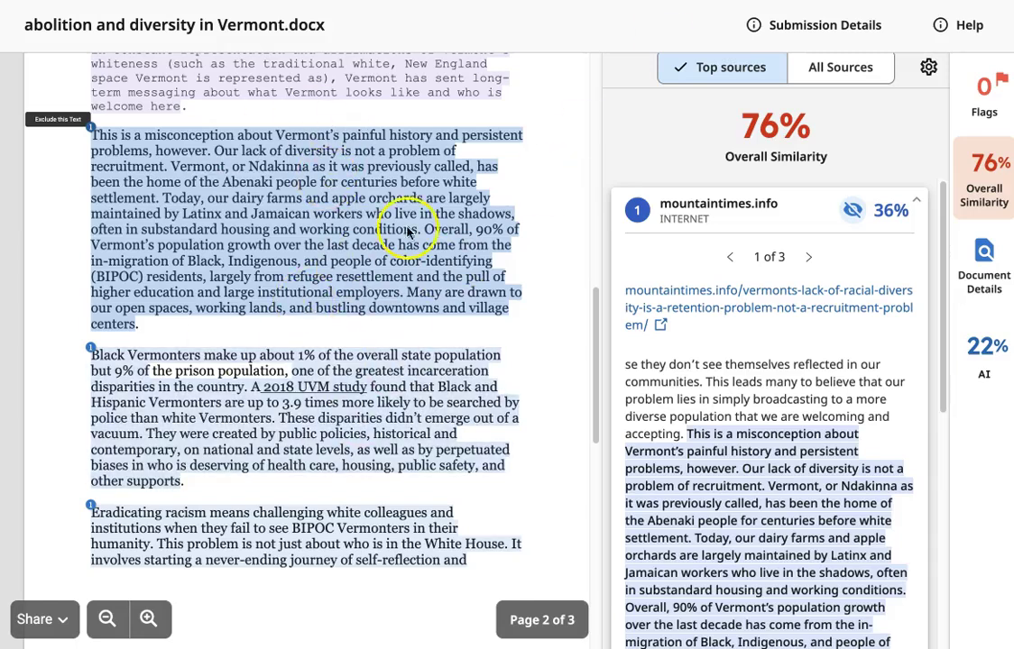
click(525, 171)
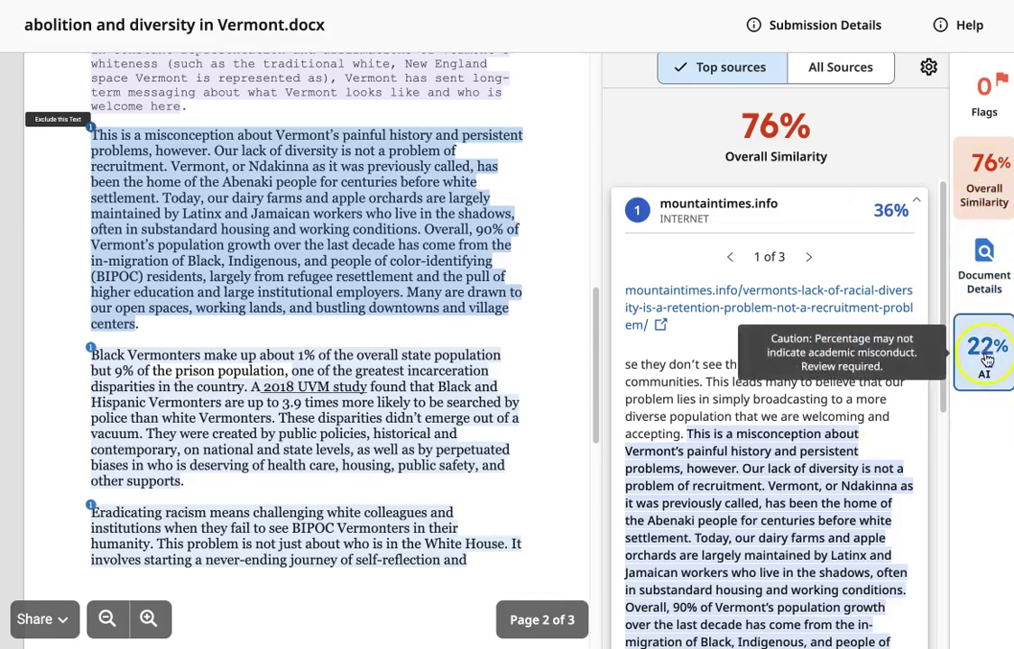
- Open the AI Writing panel showing 22% AI-generated text in the first two paragraphs
click(227, 362)
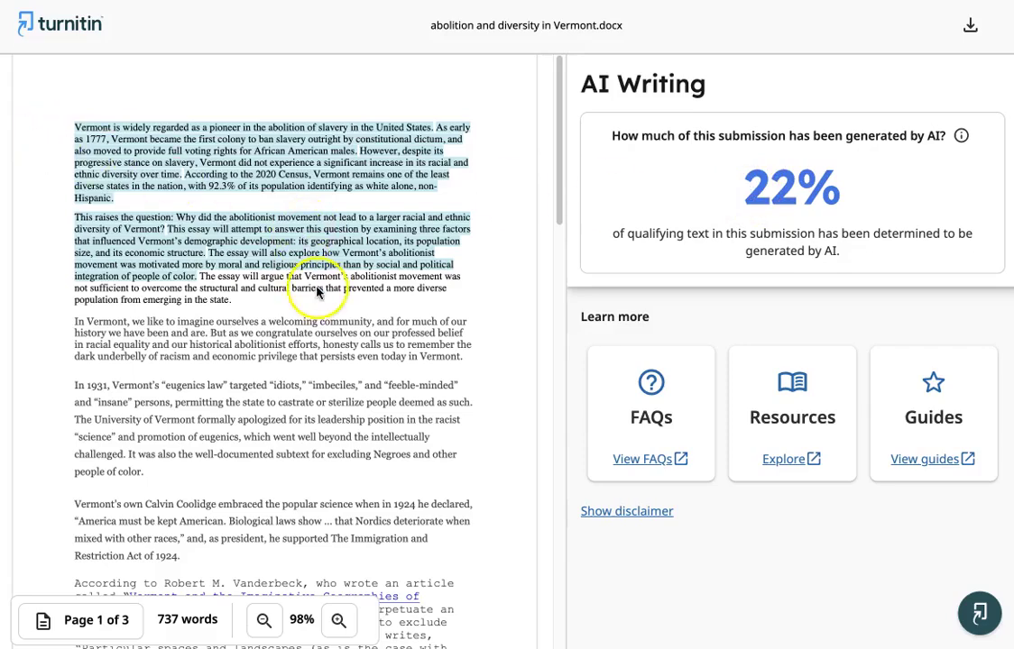
scroll(319, 352, down, 3)
scroll(319, 352, down, 12)
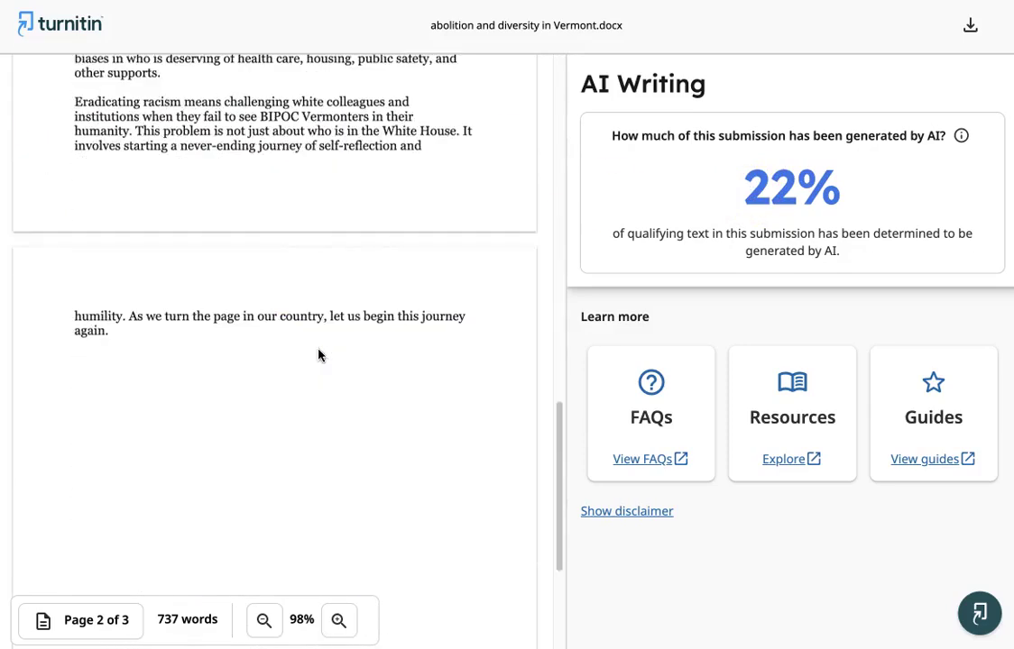
scroll(318, 352, up, 5)
scroll(319, 352, up, 10)
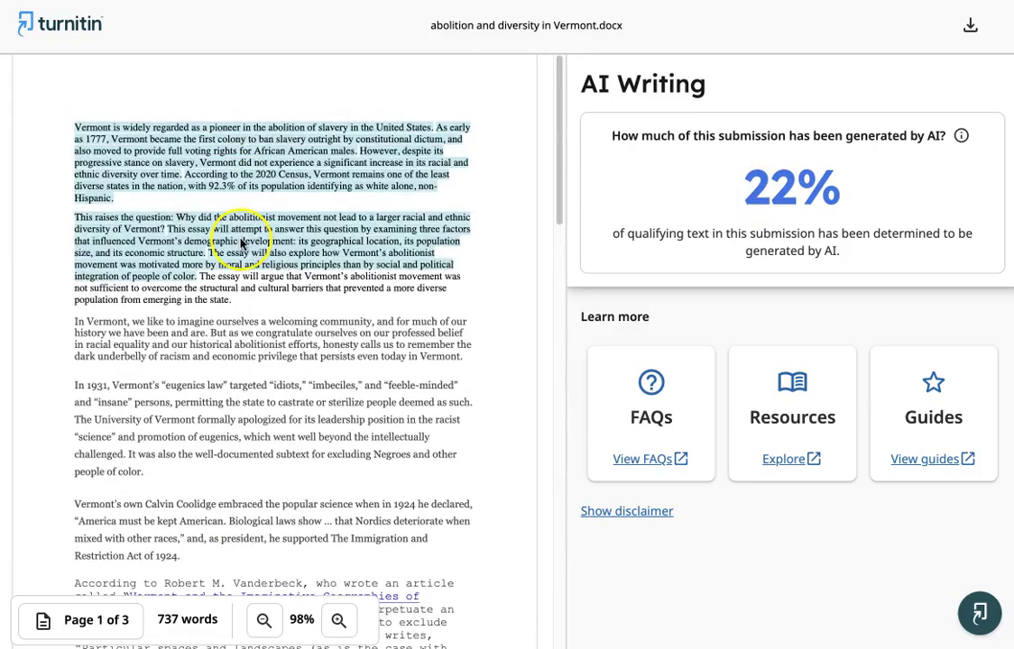